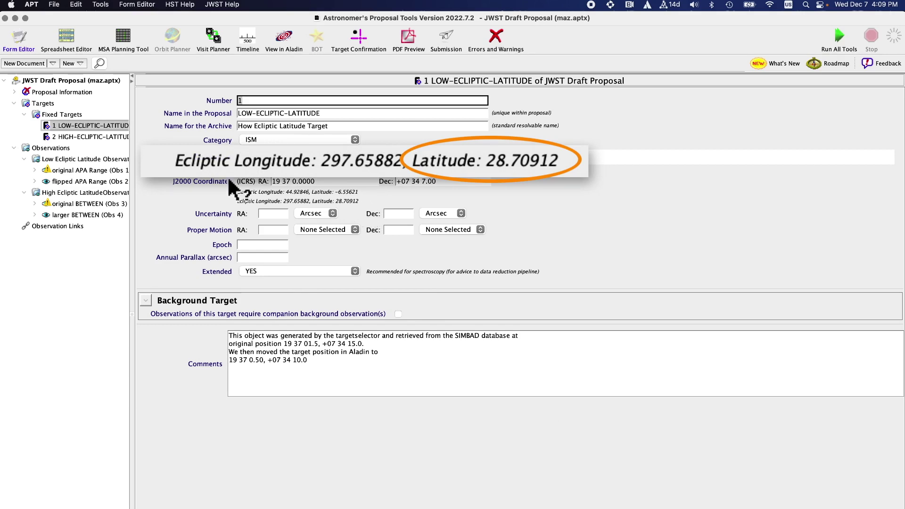
# Step: Review the original APA Range observation (Obs 1), show it in the Visit Planner, and reveal its visit in the proposal tree
pyautogui.click(113, 171)
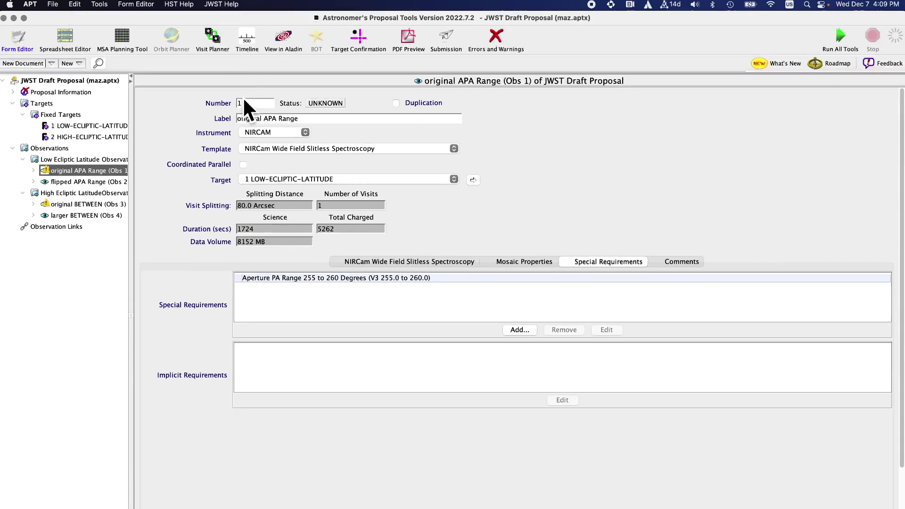
pyautogui.click(213, 39)
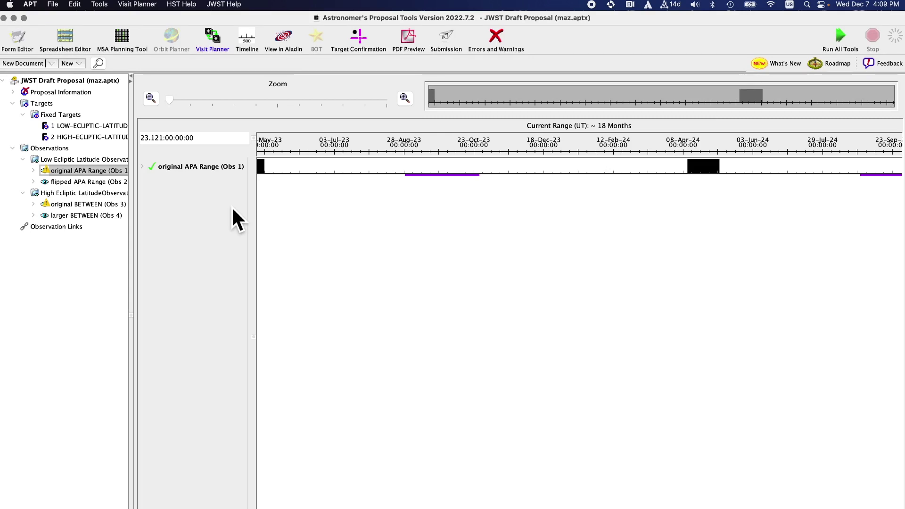
pyautogui.click(38, 169)
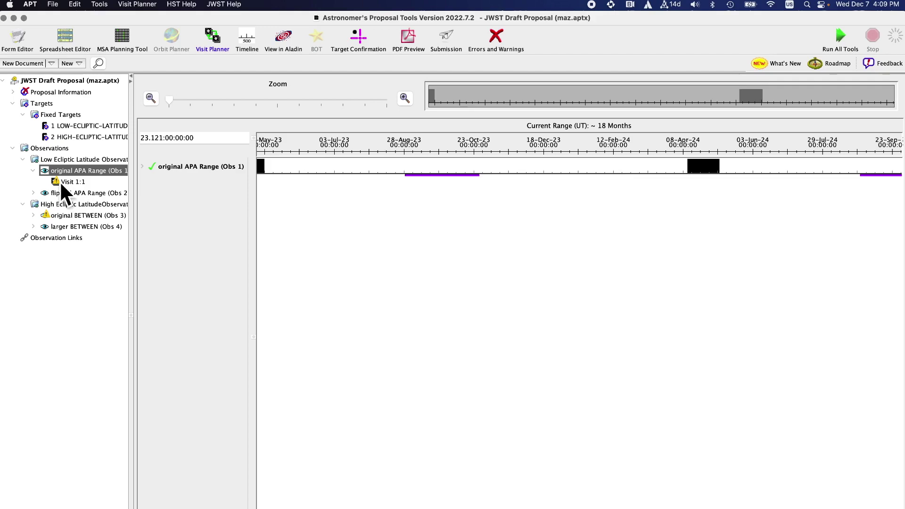
pyautogui.moveTo(61, 184)
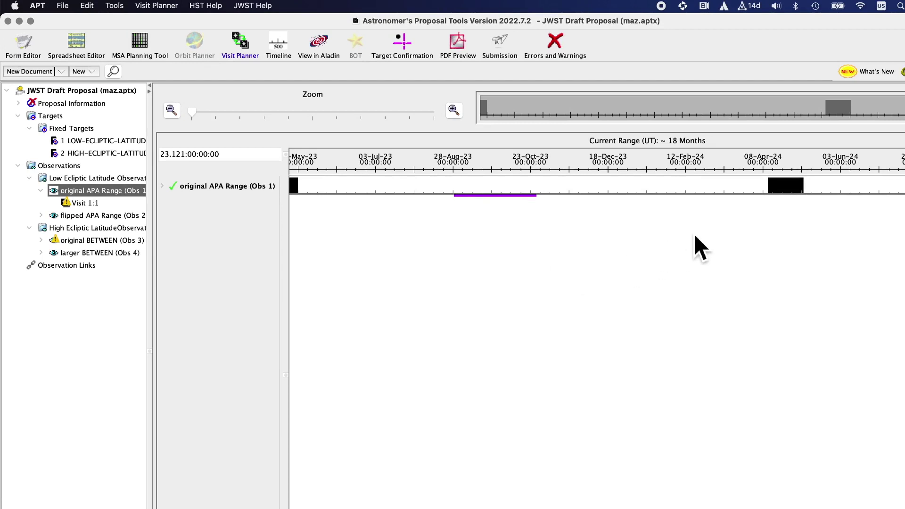
pyautogui.moveTo(792, 188)
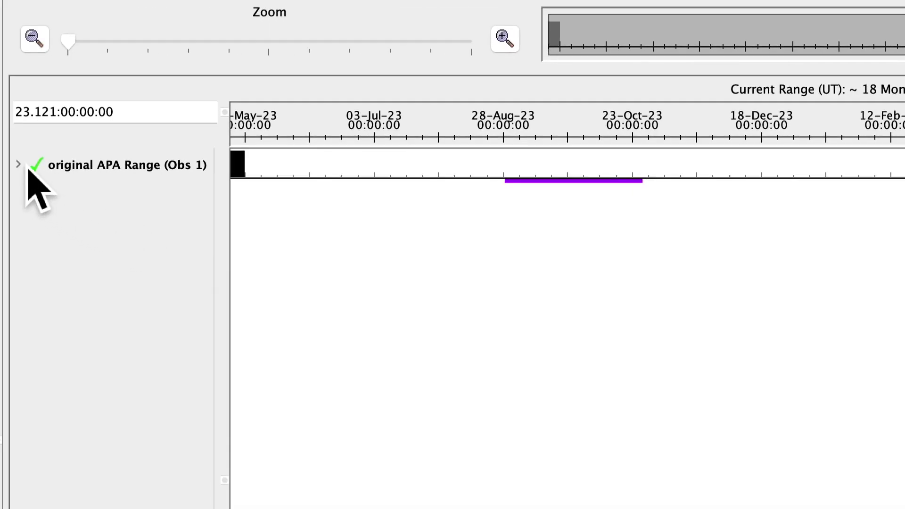
# Step: Expand Visit 1:1's scheduling constraints and compare its V3 PA range windows with the Meteoroid Safe Zone
pyautogui.click(19, 166)
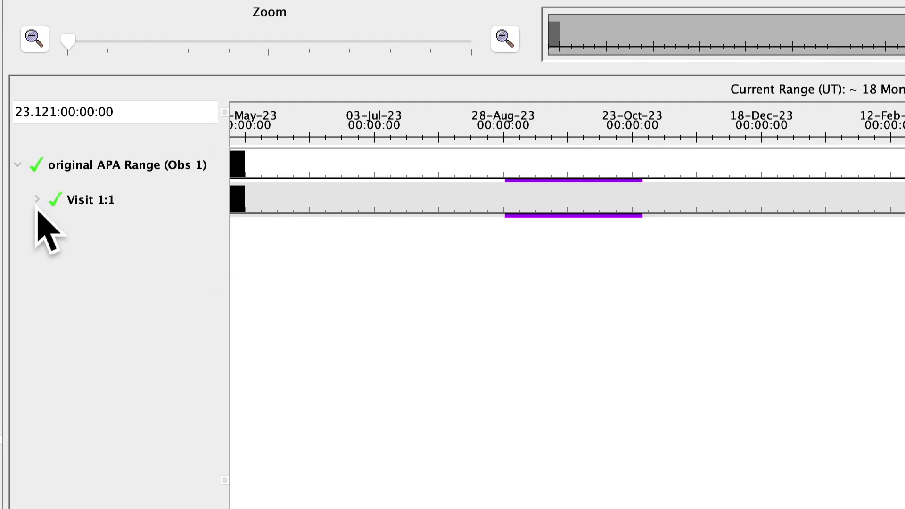
pyautogui.click(37, 200)
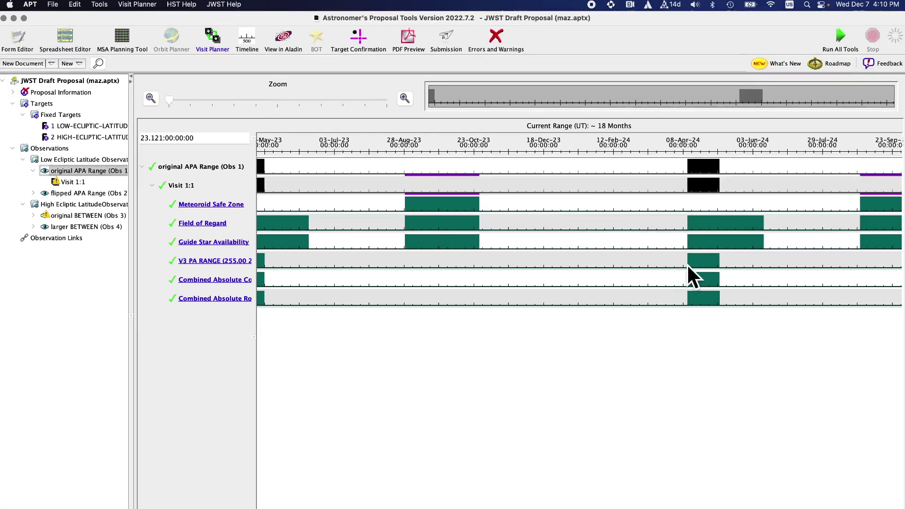
pyautogui.moveTo(707, 264)
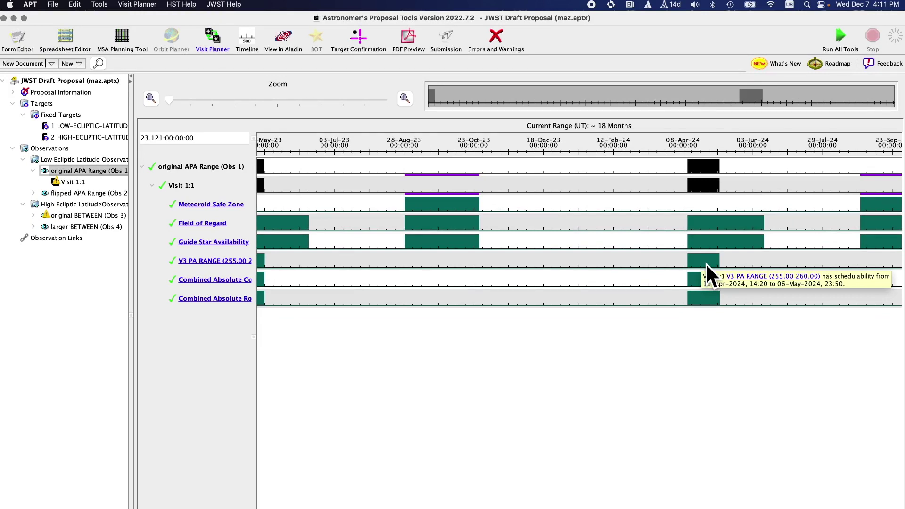
pyautogui.moveTo(557, 211)
pyautogui.moveTo(470, 203)
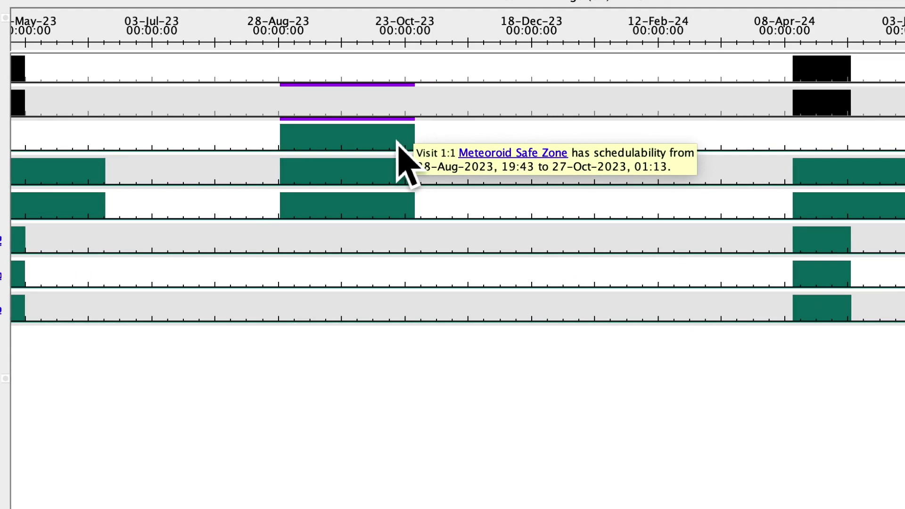
pyautogui.moveTo(382, 101)
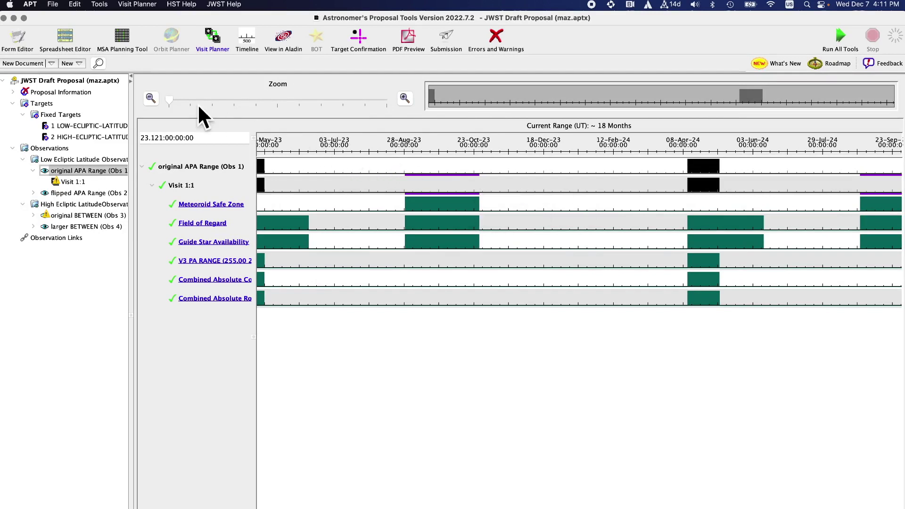
# Step: Show the flipped APA Range observation (Obs 2) in the Visit Planner and compare Visit 2:1's schedulable windows with its Meteoroid Safe Zone
pyautogui.click(23, 46)
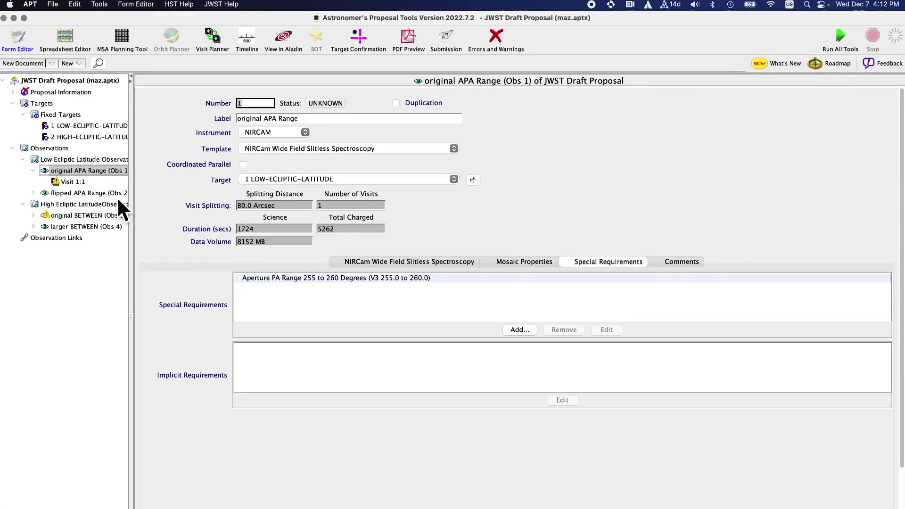
pyautogui.click(114, 193)
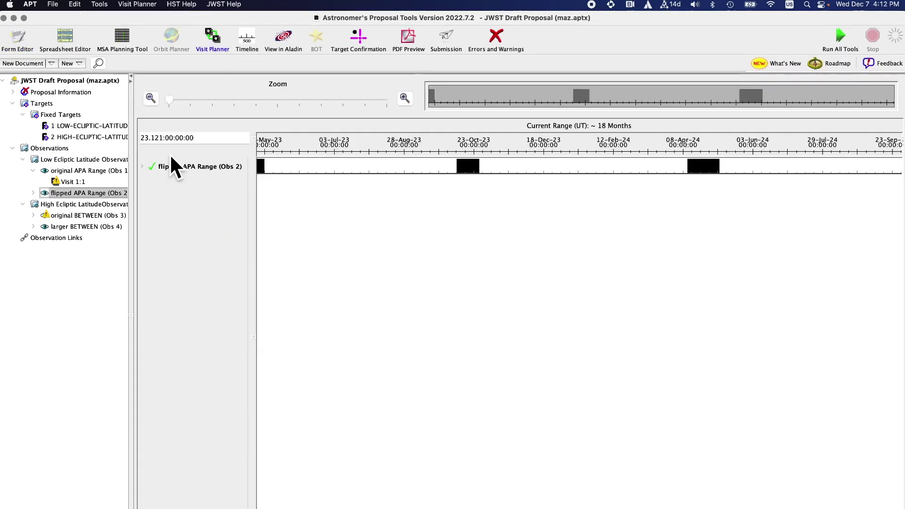
pyautogui.click(149, 166)
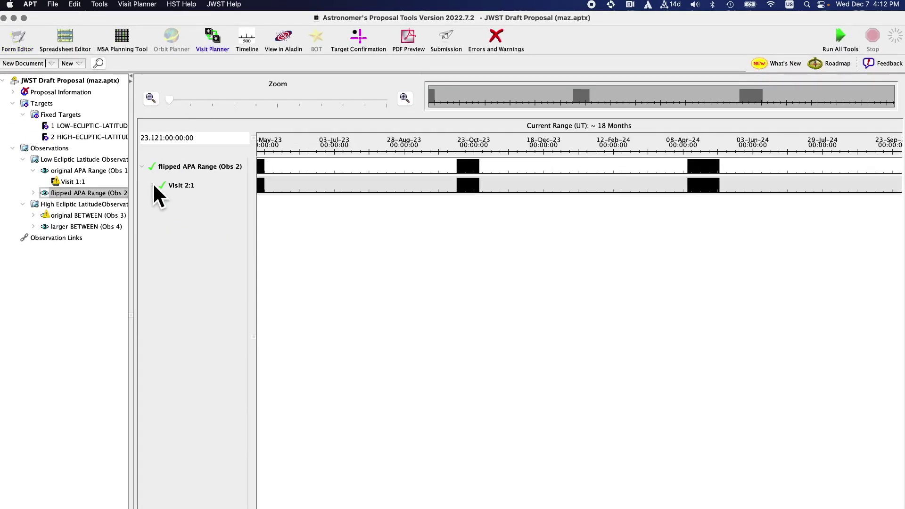
pyautogui.click(152, 185)
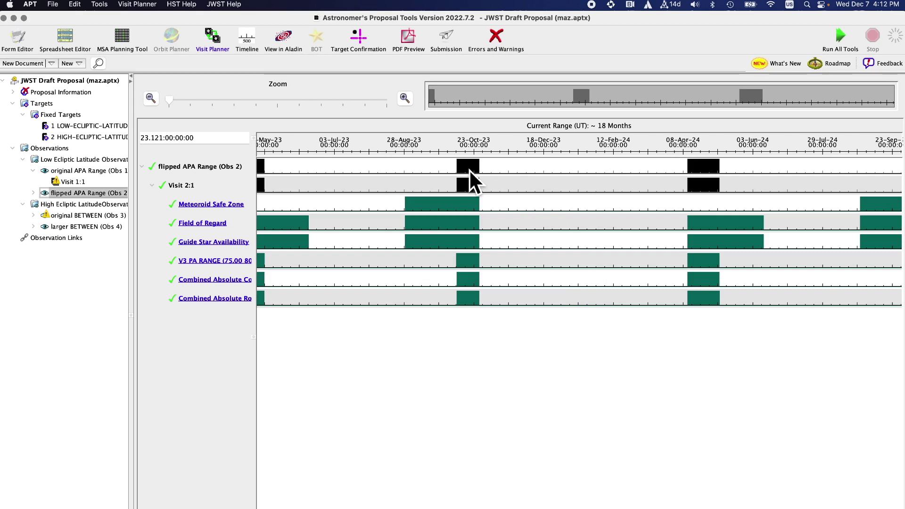
pyautogui.moveTo(470, 170)
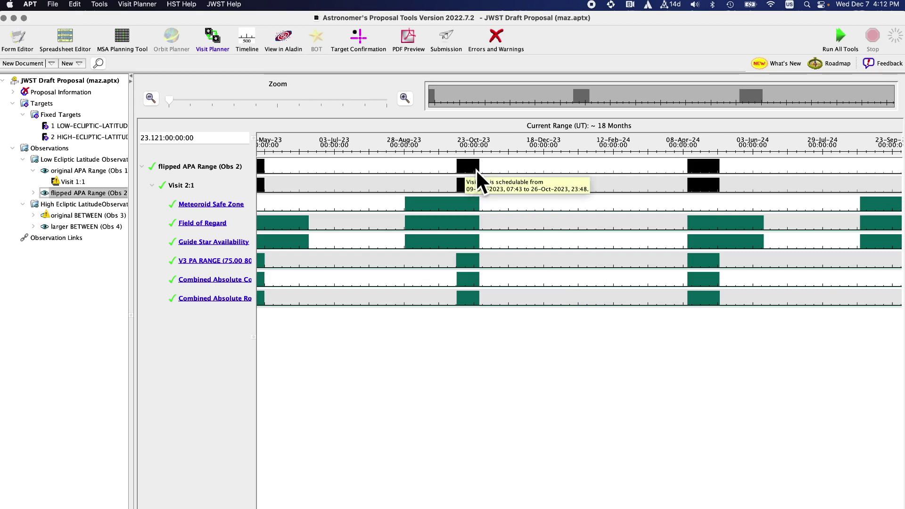
pyautogui.moveTo(339, 179)
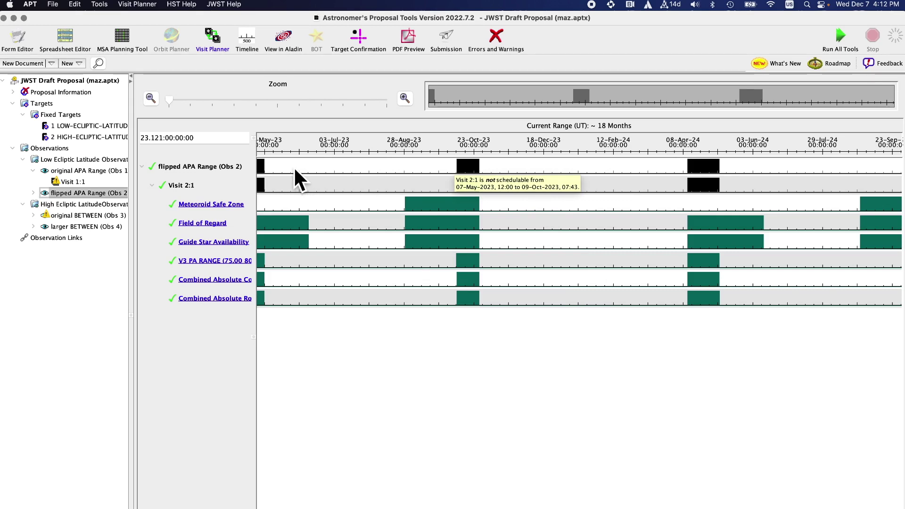
pyautogui.moveTo(387, 211)
pyautogui.moveTo(426, 206)
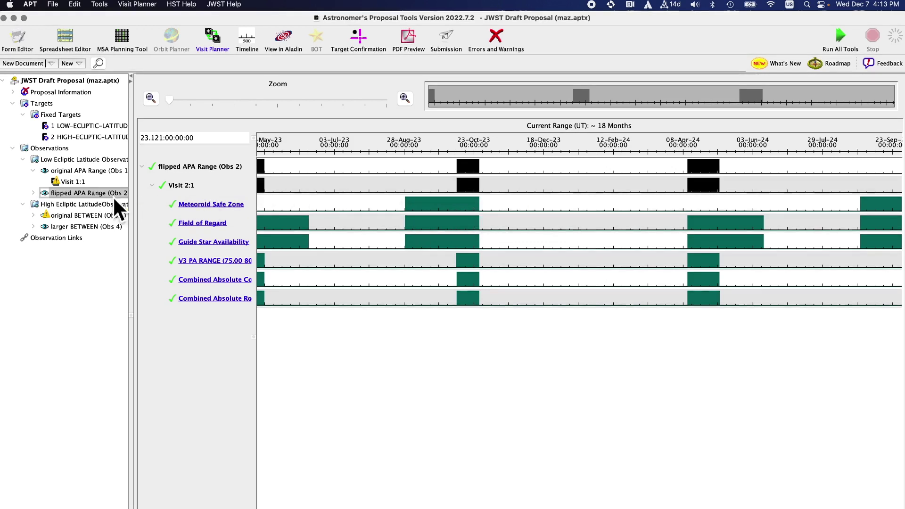
# Step: Review the HIGH-ECLIPTIC-LATITUDE target's coordinates and the special requirements of the original BETWEEN observation (Obs 3) in the Form Editor
pyautogui.click(21, 44)
pyautogui.click(74, 137)
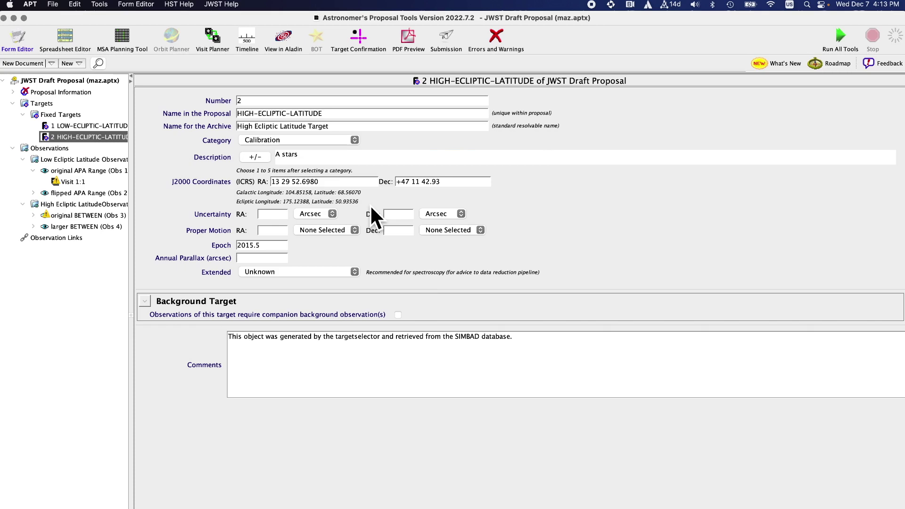
pyautogui.click(115, 226)
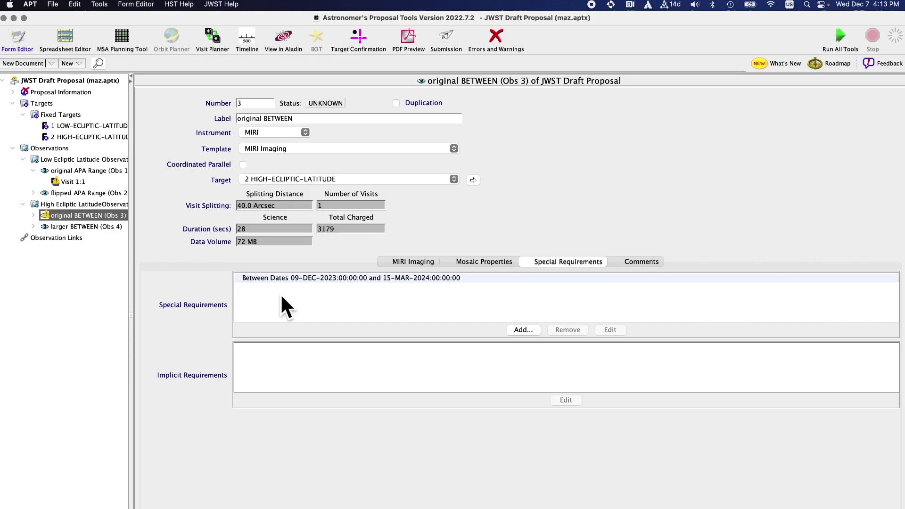
# Step: Show Obs 3 in the Visit Planner and compare Visit 3:1's BETWEEN window with its Meteoroid Safe Zone
pyautogui.click(212, 39)
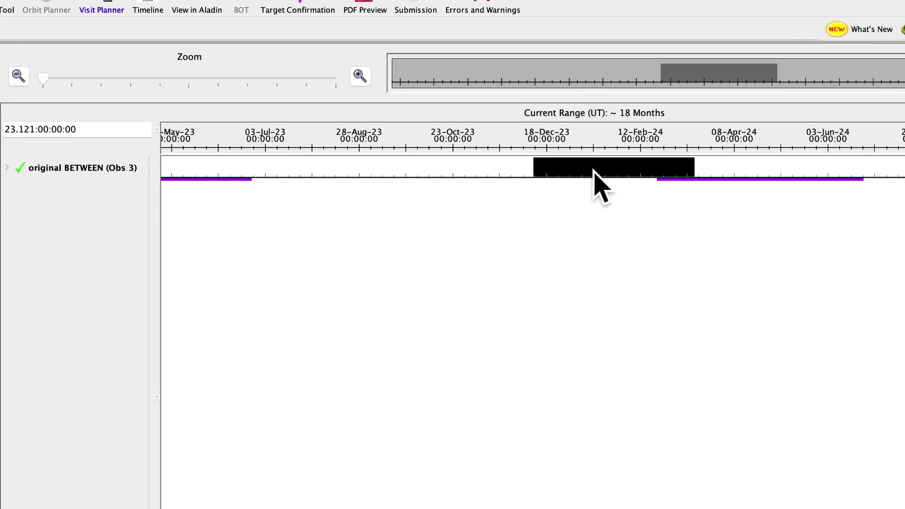
pyautogui.moveTo(594, 169)
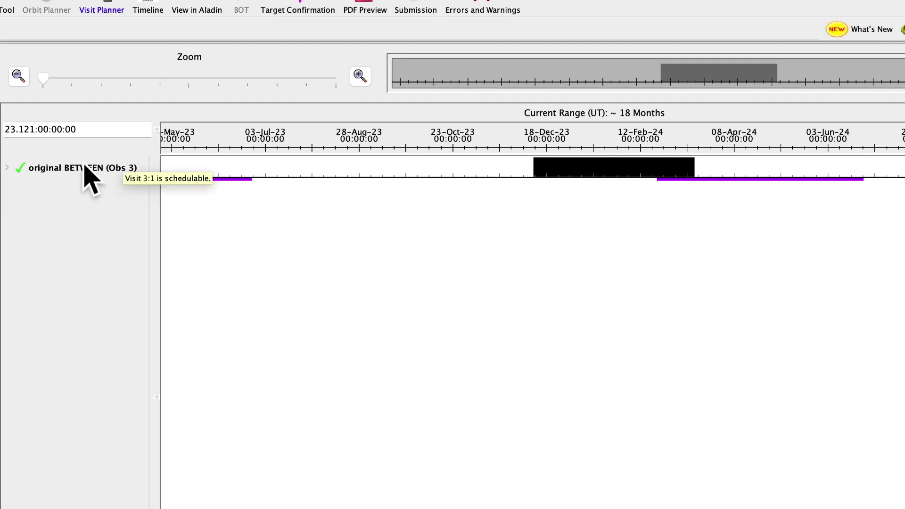
pyautogui.click(7, 168)
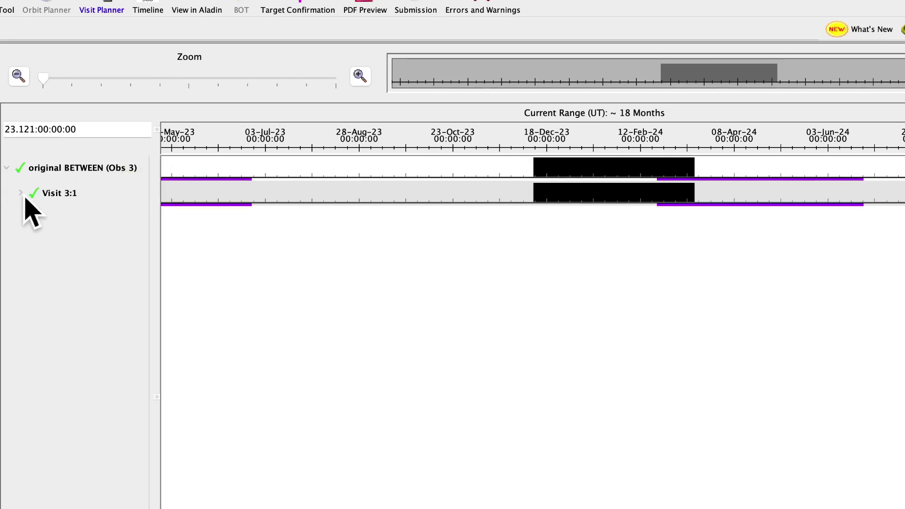
pyautogui.click(20, 194)
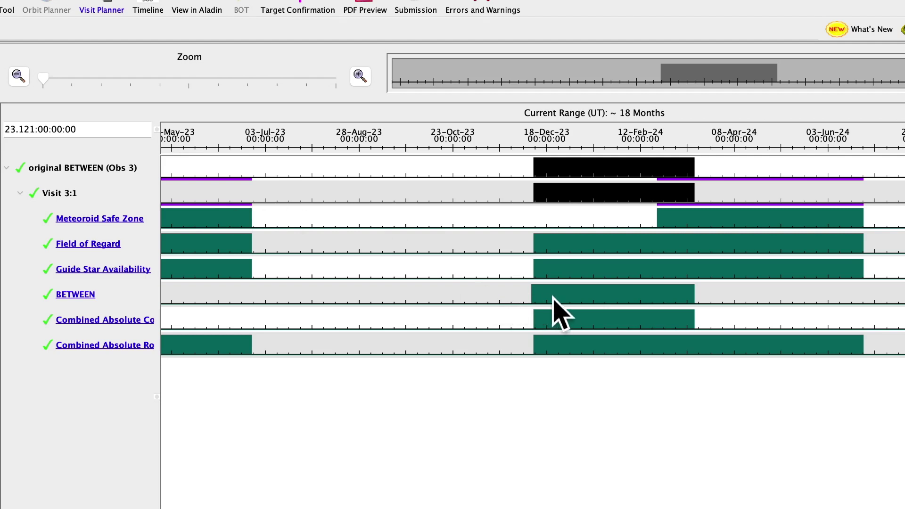
pyautogui.moveTo(596, 228)
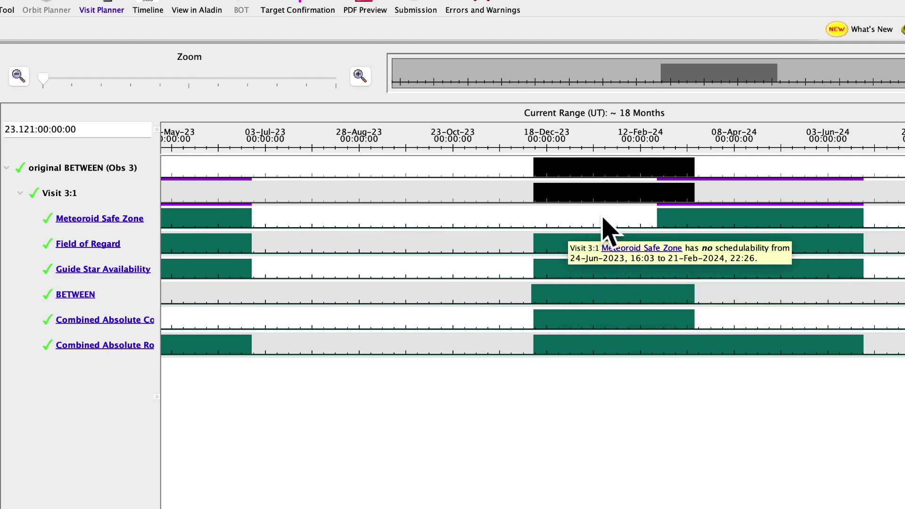
pyautogui.moveTo(679, 222)
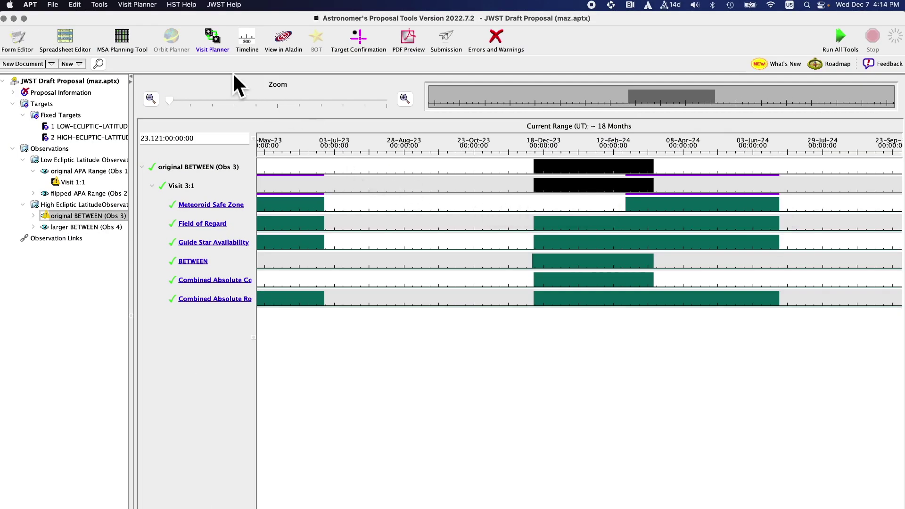
# Step: Review the larger BETWEEN observation (Obs 4) and compare Visit 4:1's schedulable window with the Meteoroid Safe Zone in the Visit Planner
pyautogui.click(25, 43)
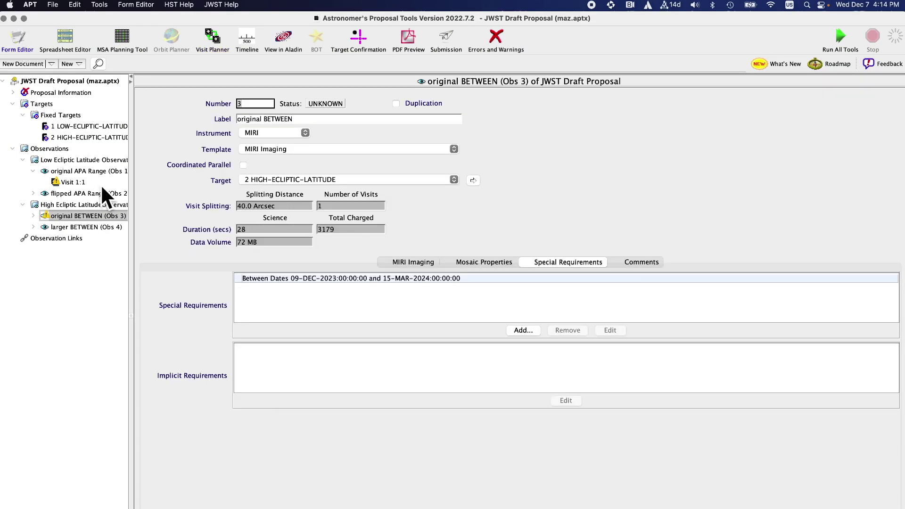
pyautogui.click(100, 227)
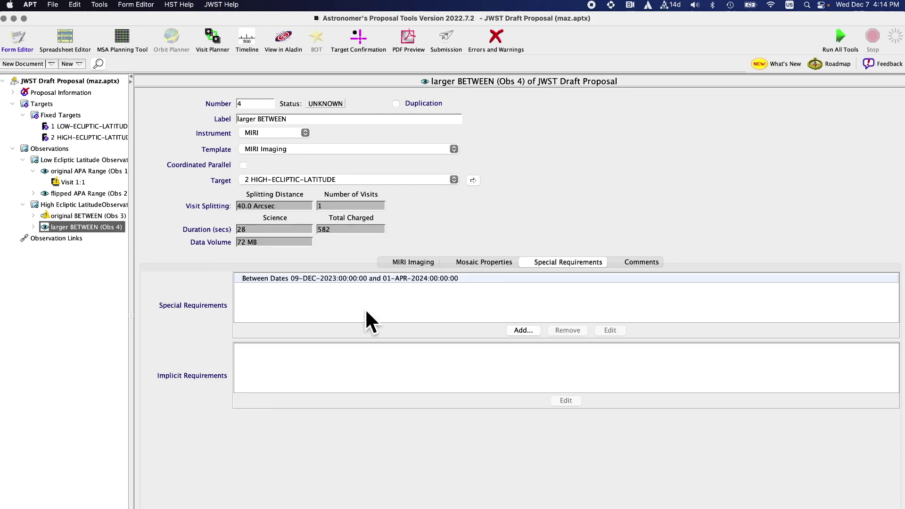
pyautogui.click(214, 38)
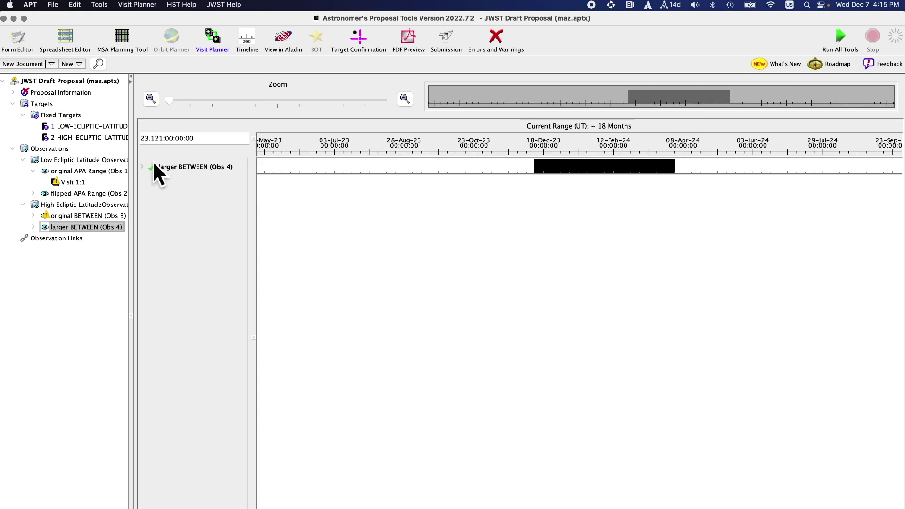
pyautogui.click(142, 167)
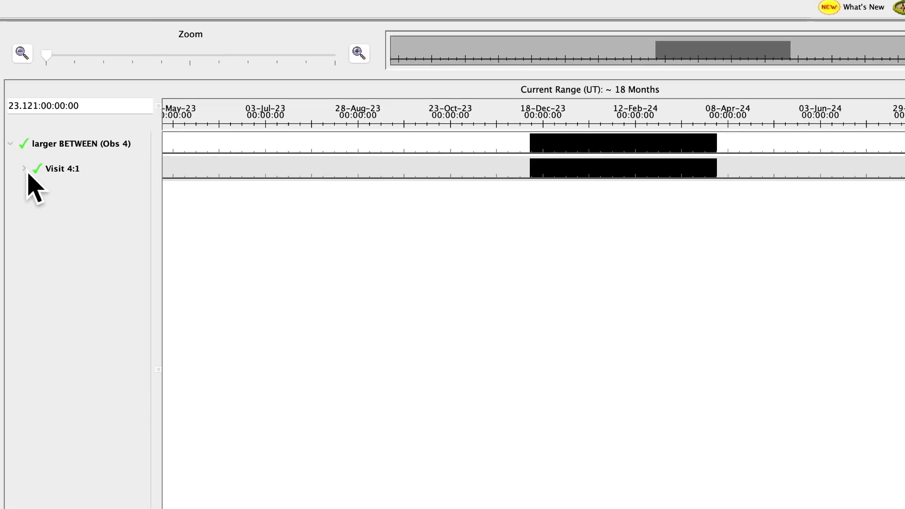
pyautogui.click(24, 169)
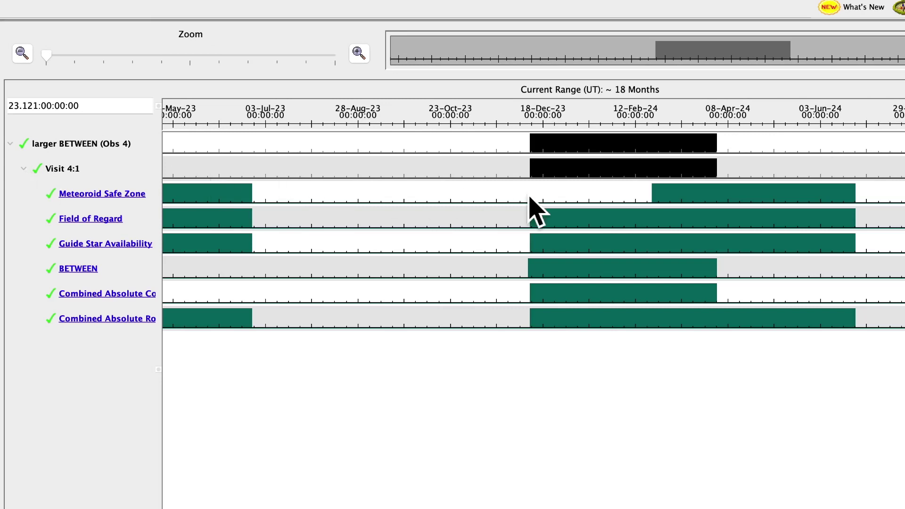
pyautogui.moveTo(679, 199)
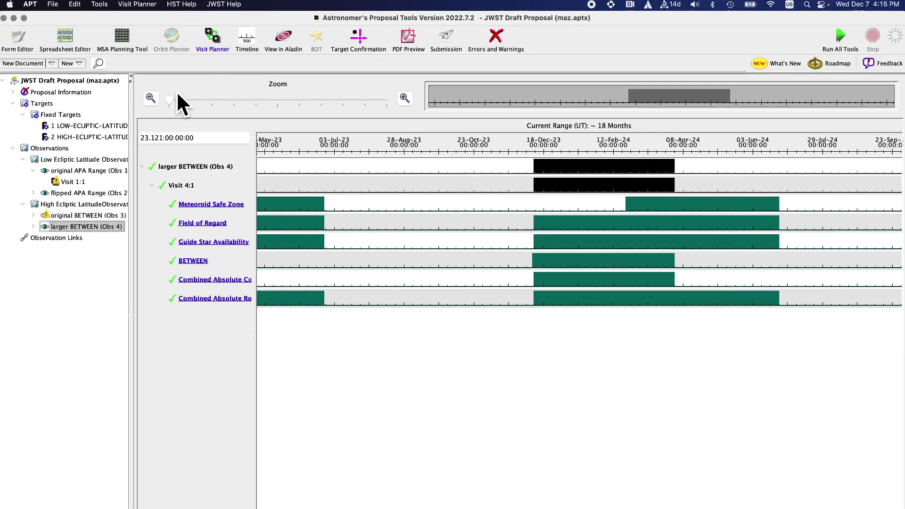
# Step: Read the error on the Meteoroid Zone Justification in the Proposal Information form and enter "Justification" as its text
pyautogui.click(18, 39)
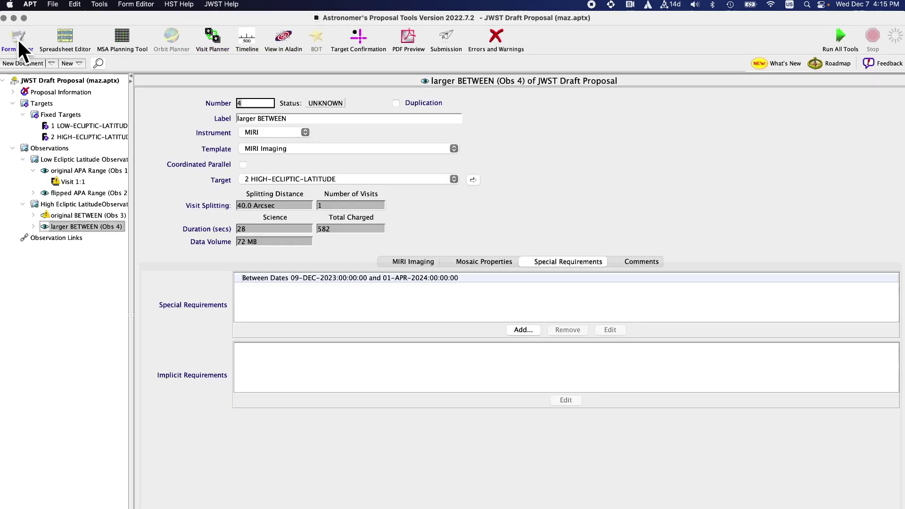
pyautogui.click(43, 90)
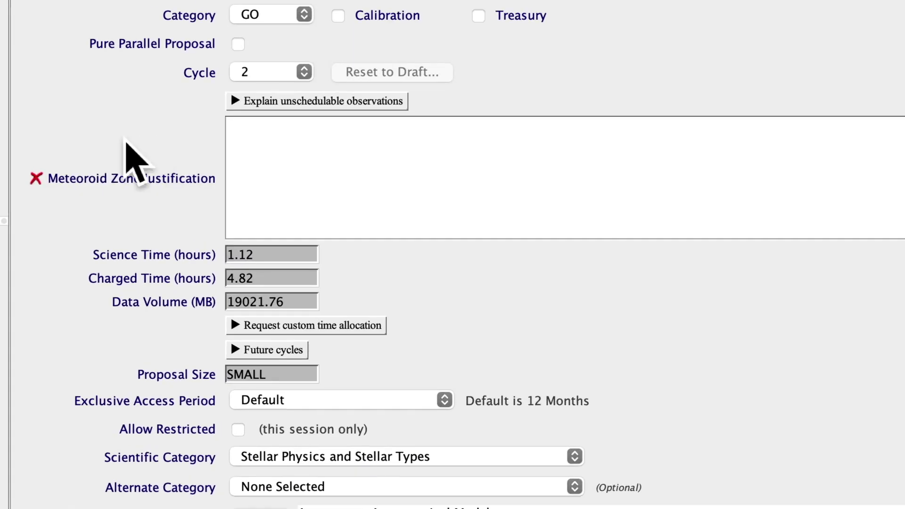
pyautogui.moveTo(43, 185)
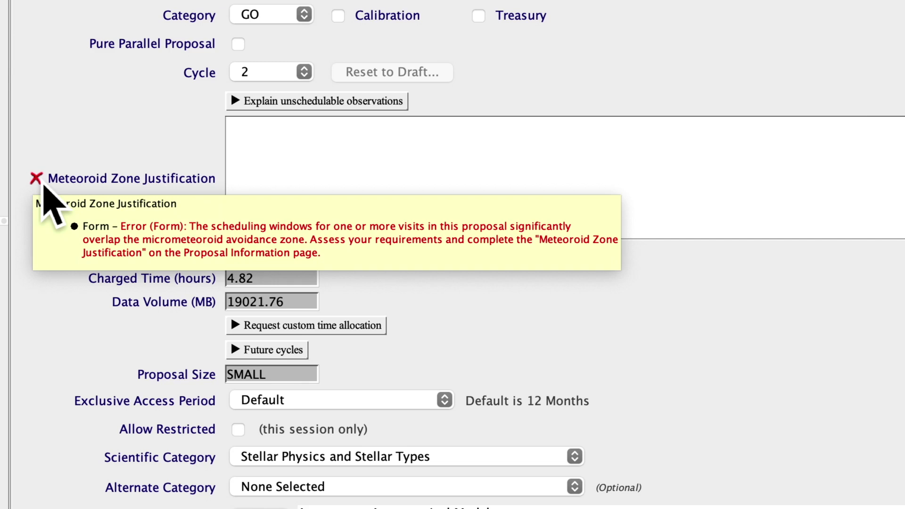
pyautogui.click(362, 178)
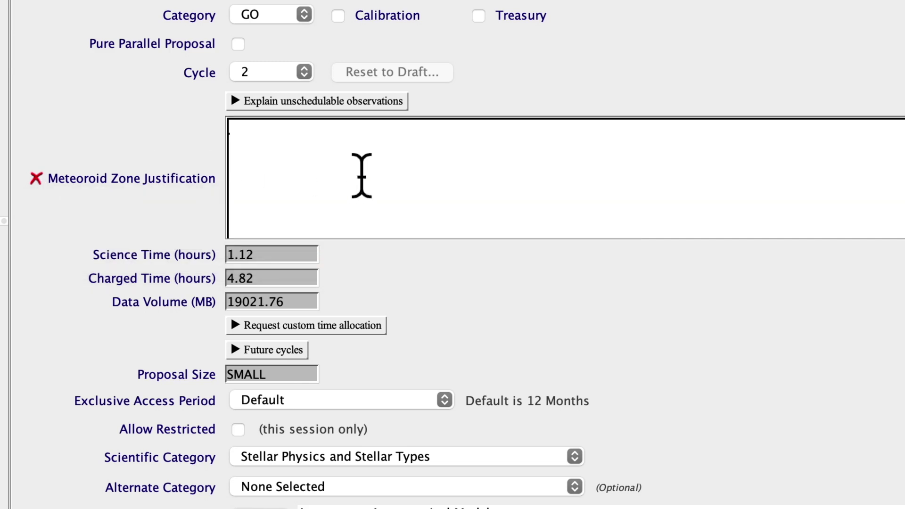
pyautogui.write('Justificatio')
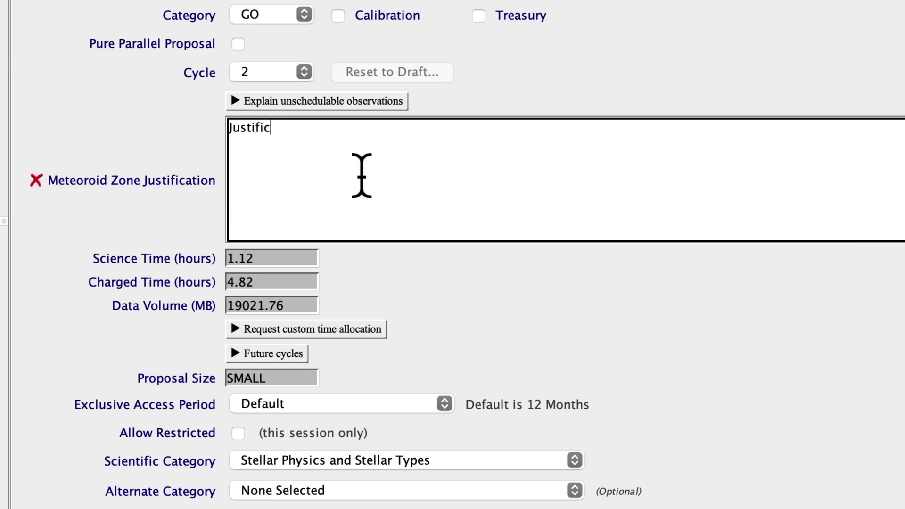
pyautogui.write('n')
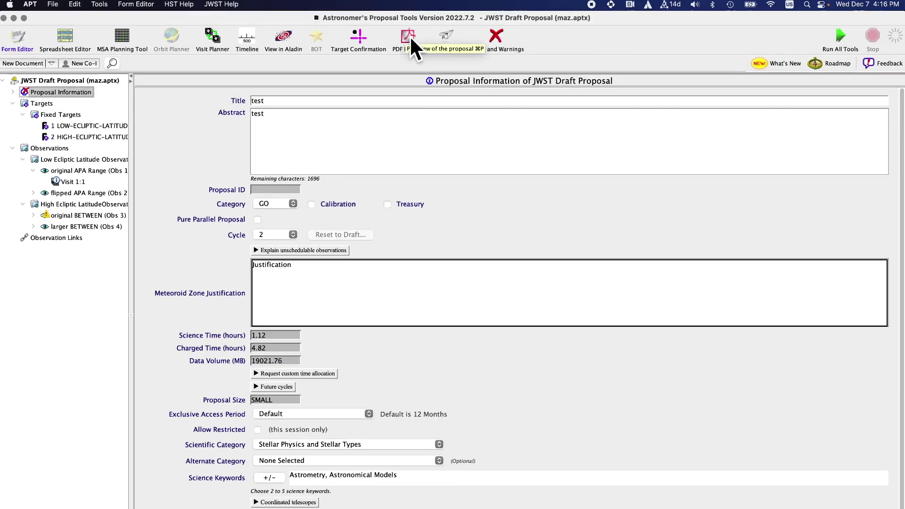
# Step: Generate the TAC PDF preview and examine the Meteoroid Zone Justification section on page 3, then return to the proposal
pyautogui.click(409, 37)
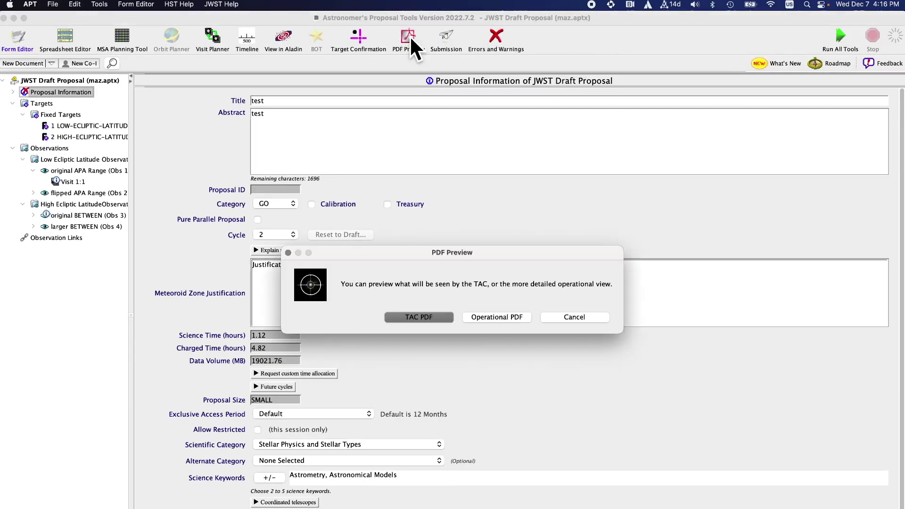
pyautogui.click(434, 318)
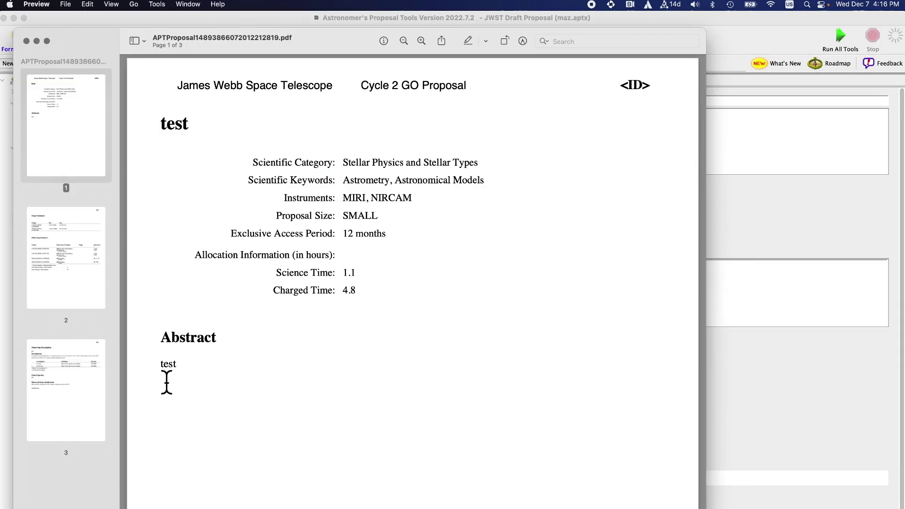
pyautogui.click(81, 400)
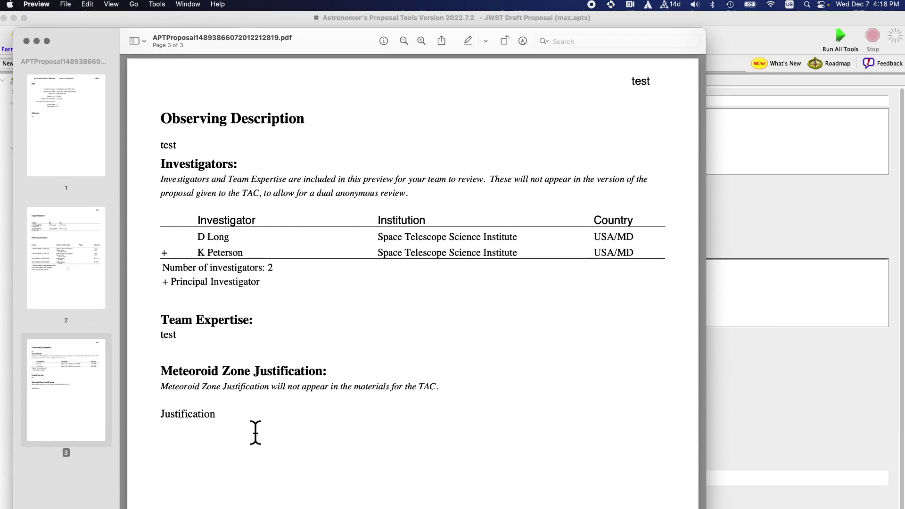
pyautogui.click(748, 404)
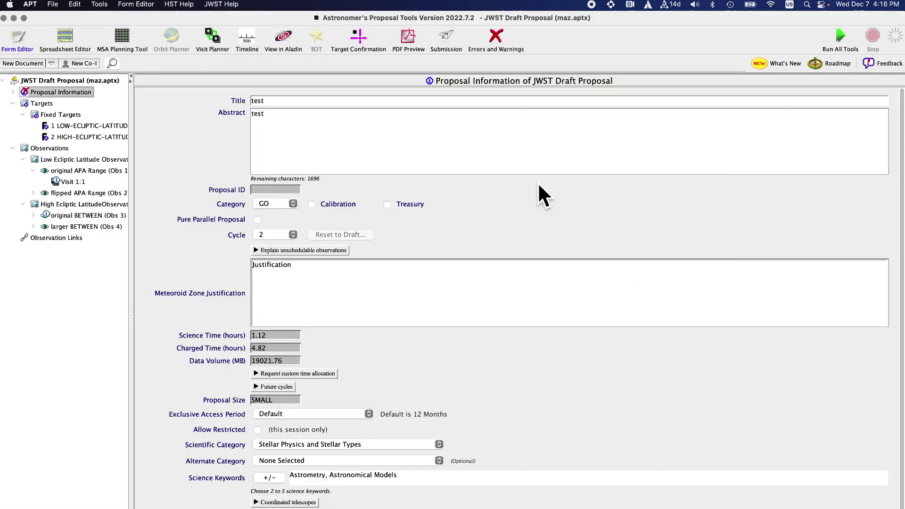
# Step: Review the proposal's diagnostic report for errors and warnings, and open the online documentation for the Meteoroid Zone Justification field
pyautogui.click(500, 42)
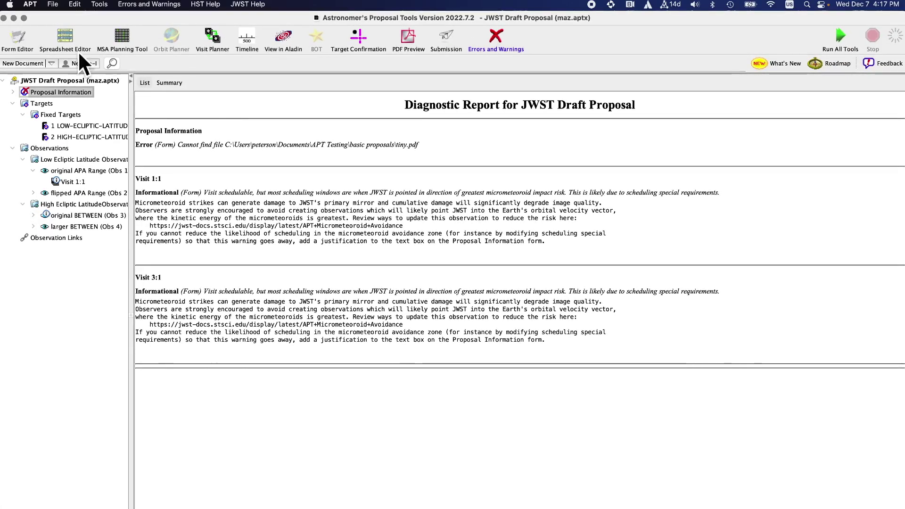
pyautogui.click(20, 37)
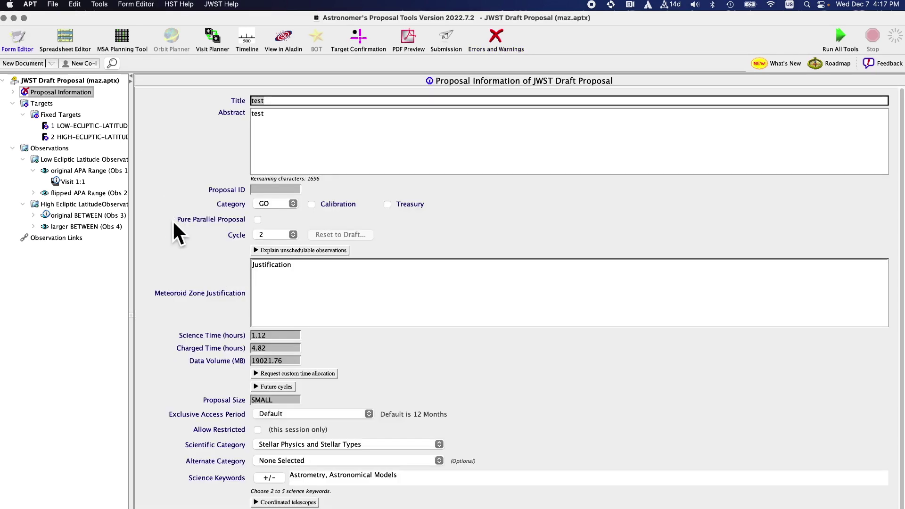
pyautogui.click(226, 295)
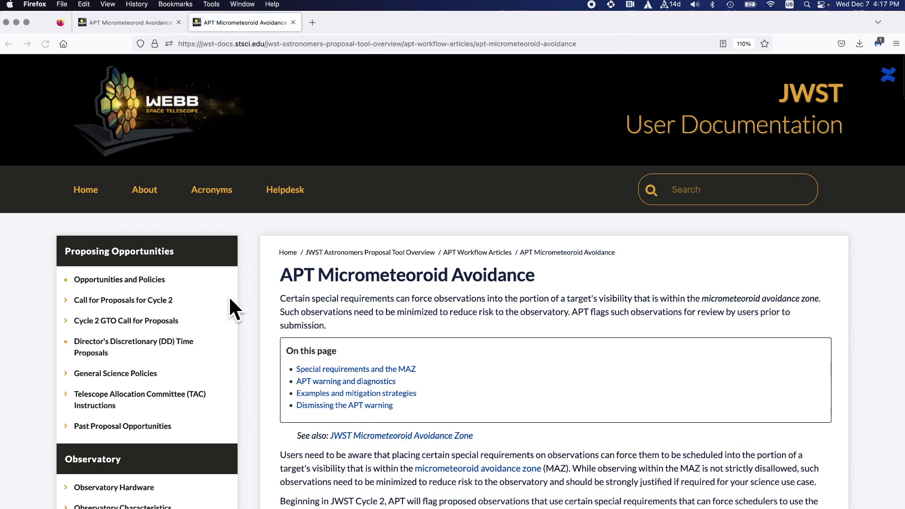